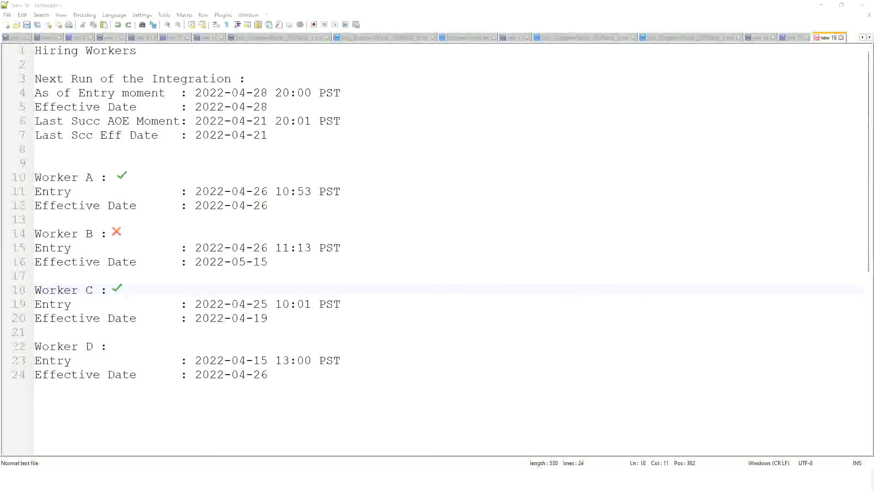
Paste the ✓ and ✗ marks after 'Worker D :' on line 22, then check Worker D's dates
{"action": "left_click", "coordinate": [114, 348]}
{"action": "type", "text": "✓"}
{"action": "left_click", "coordinate": [279, 373]}
{"action": "left_click_drag", "start_coordinate": [233, 361], "coordinate": [266, 359]}
{"action": "left_click", "coordinate": [267, 360]}
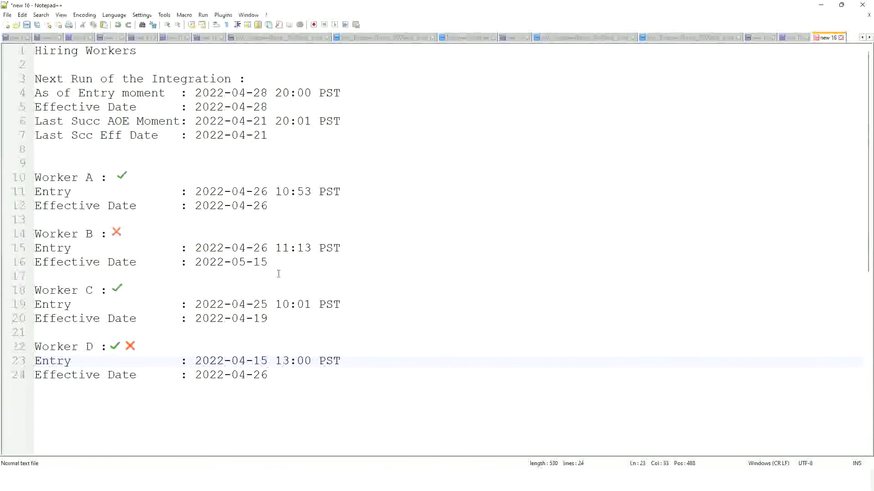
Delete the red ✗ after Worker D's check mark on line 22
{"action": "left_click", "coordinate": [111, 385]}
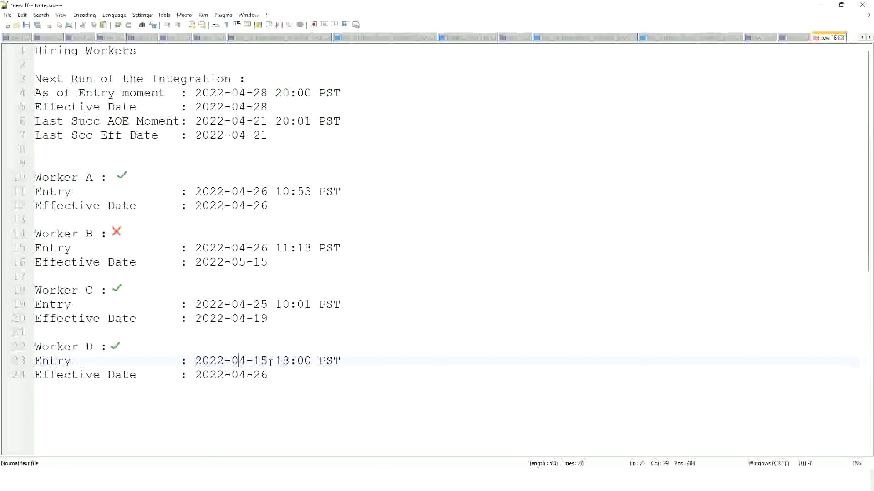
{"action": "left_click_drag", "start_coordinate": [262, 362], "coordinate": [28, 376]}
{"action": "left_click", "coordinate": [210, 361]}
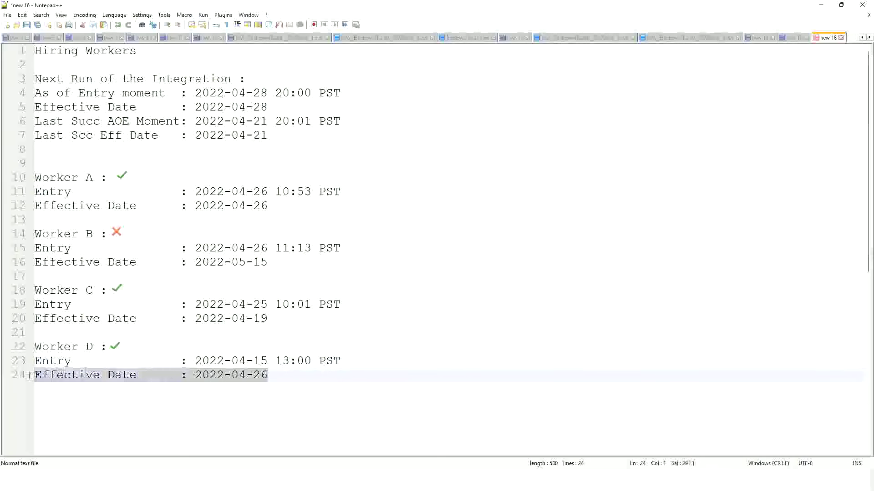
Select the dates 2022-04-21, 2022-04-26 and 2022-04-15 to compare them
{"action": "left_click", "coordinate": [78, 376]}
{"action": "left_click", "coordinate": [214, 121]}
{"action": "left_click_drag", "start_coordinate": [268, 121], "coordinate": [186, 121]}
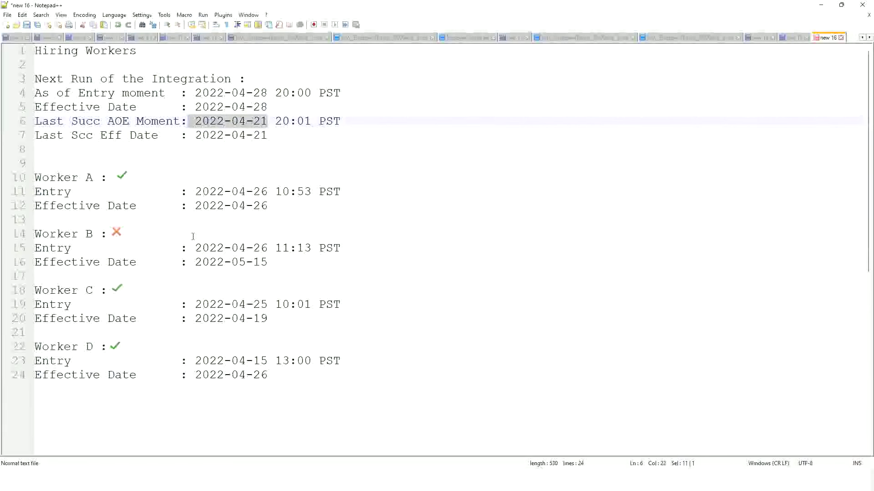
{"action": "left_click_drag", "start_coordinate": [195, 375], "coordinate": [268, 375]}
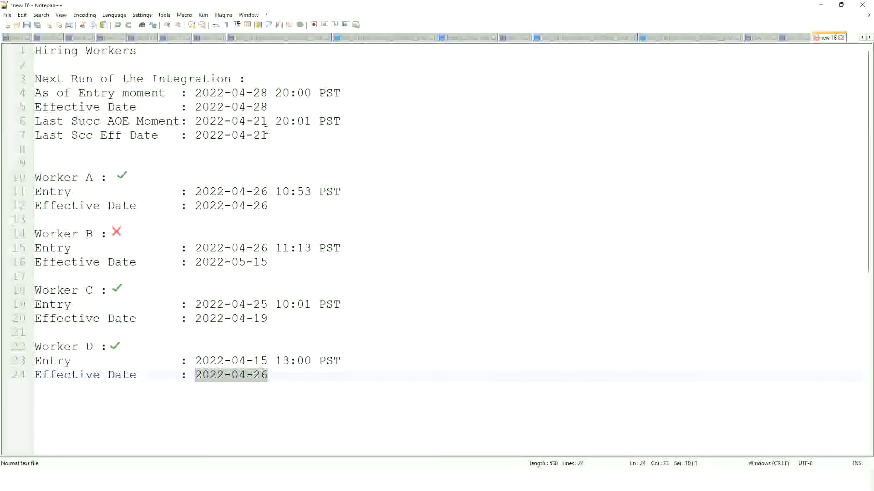
{"action": "left_click_drag", "start_coordinate": [268, 121], "coordinate": [195, 122]}
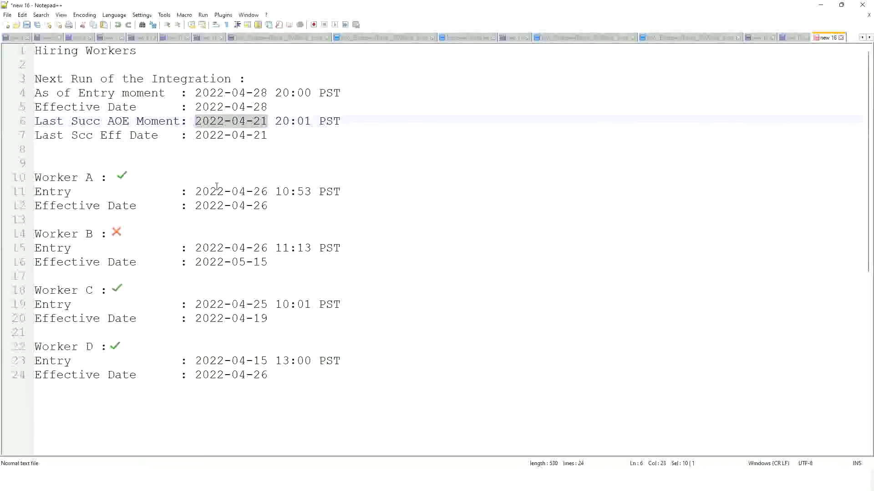
{"action": "left_click_drag", "start_coordinate": [266, 362], "coordinate": [194, 359]}
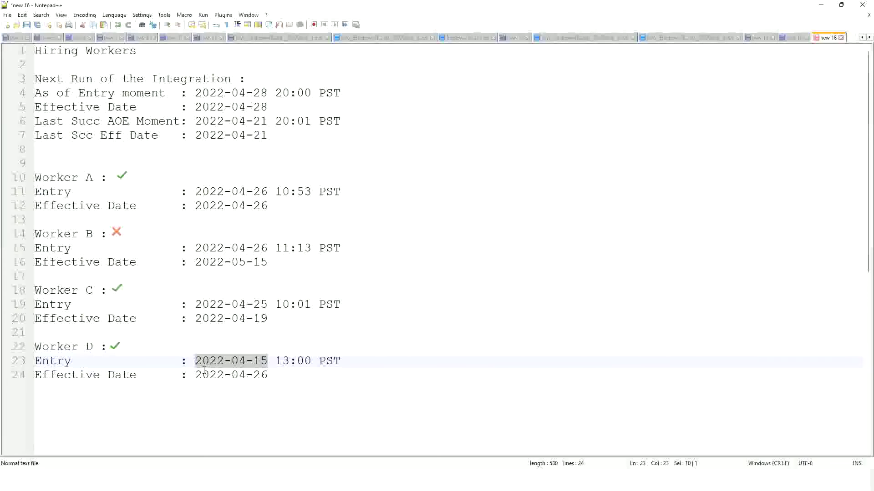
{"action": "left_click", "coordinate": [249, 374]}
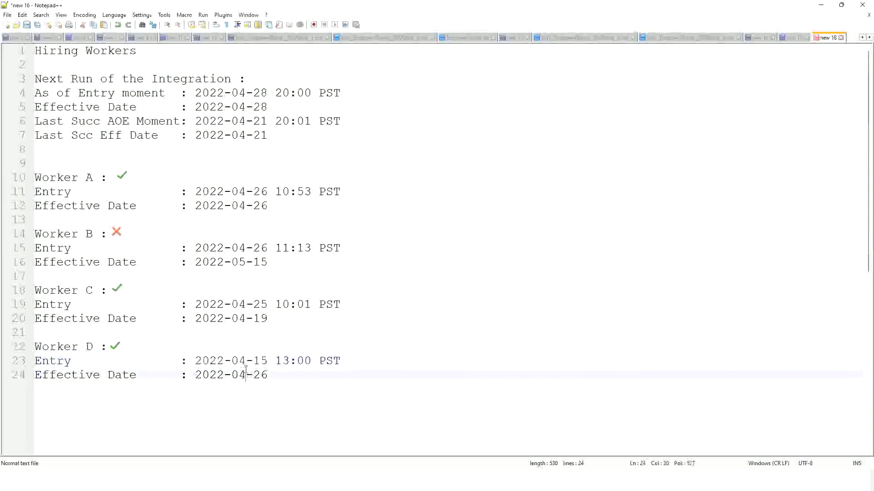
{"action": "left_click_drag", "start_coordinate": [273, 374], "coordinate": [195, 377]}
{"action": "left_click", "coordinate": [216, 376]}
{"action": "left_click_drag", "start_coordinate": [193, 108], "coordinate": [195, 135]}
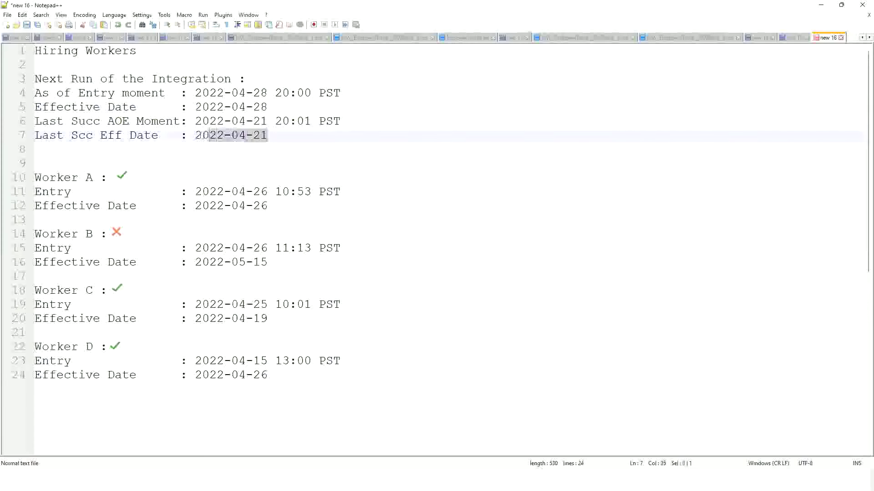
{"action": "left_click", "coordinate": [213, 107]}
{"action": "left_click_drag", "start_coordinate": [195, 108], "coordinate": [196, 139]}
{"action": "left_click_drag", "start_coordinate": [271, 375], "coordinate": [22, 347]}
{"action": "left_click", "coordinate": [195, 374]}
{"action": "left_click", "coordinate": [384, 361]}
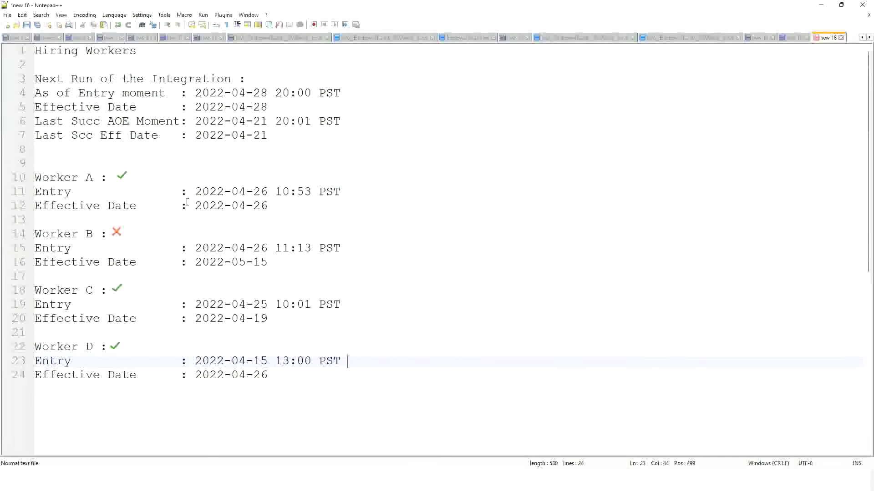
{"action": "left_click", "coordinate": [88, 93]}
{"action": "left_click", "coordinate": [86, 108]}
{"action": "left_click", "coordinate": [86, 122]}
{"action": "left_click", "coordinate": [85, 136]}
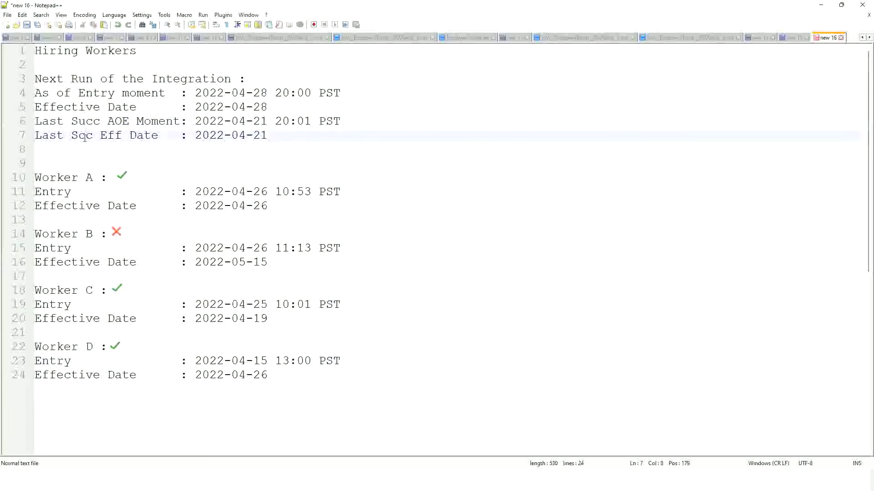
{"action": "left_click", "coordinate": [85, 123]}
{"action": "left_click", "coordinate": [84, 136]}
{"action": "left_click", "coordinate": [93, 94]}
{"action": "left_click_drag", "start_coordinate": [36, 93], "coordinate": [167, 93]}
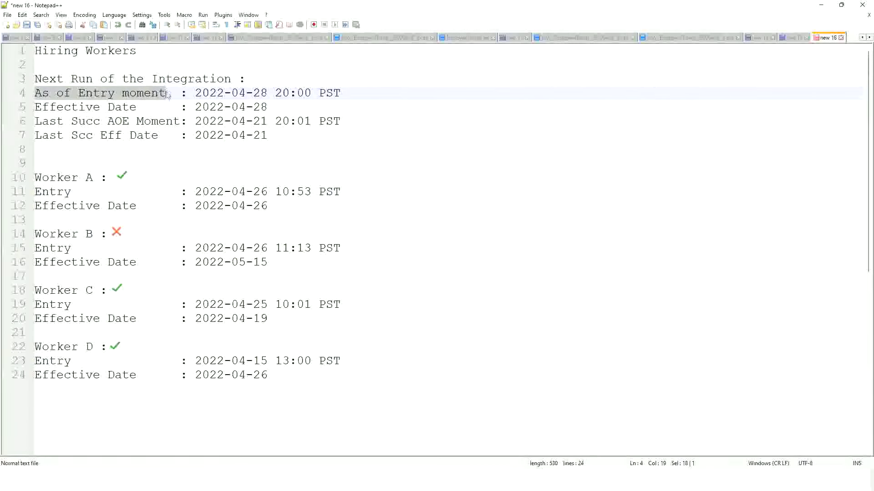
{"action": "left_click_drag", "start_coordinate": [36, 107], "coordinate": [141, 108]}
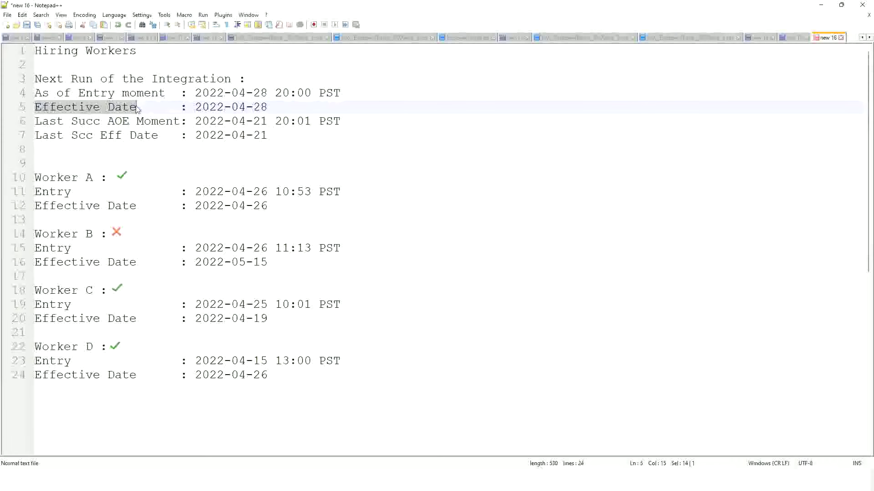
{"action": "left_click", "coordinate": [71, 92]}
{"action": "left_click_drag", "start_coordinate": [301, 108], "coordinate": [34, 93]}
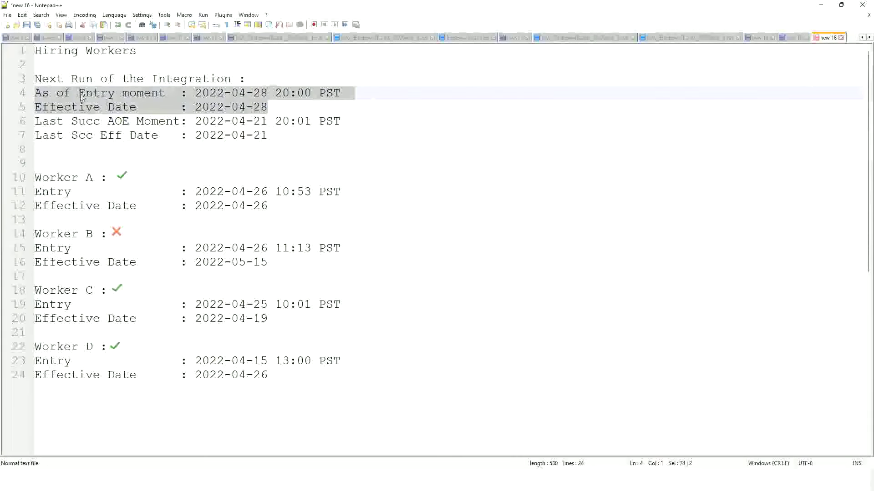
{"action": "left_click", "coordinate": [106, 106]}
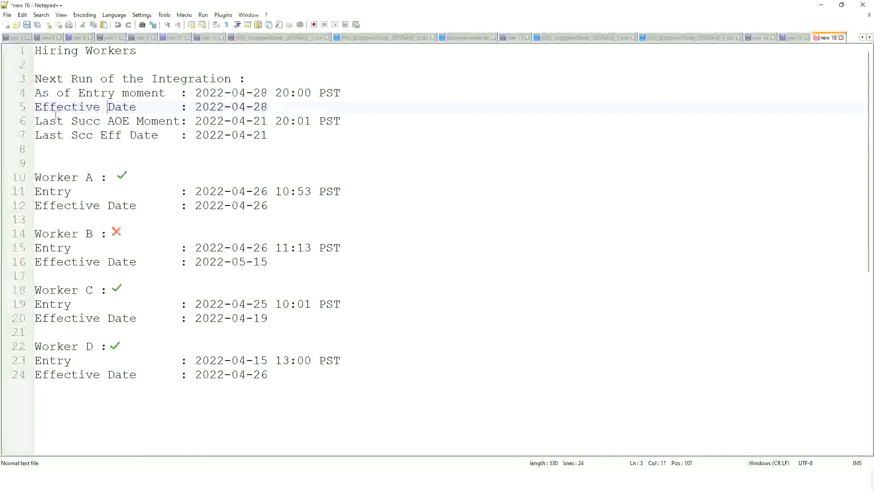
{"action": "left_click", "coordinate": [30, 121]}
{"action": "left_click", "coordinate": [195, 121]}
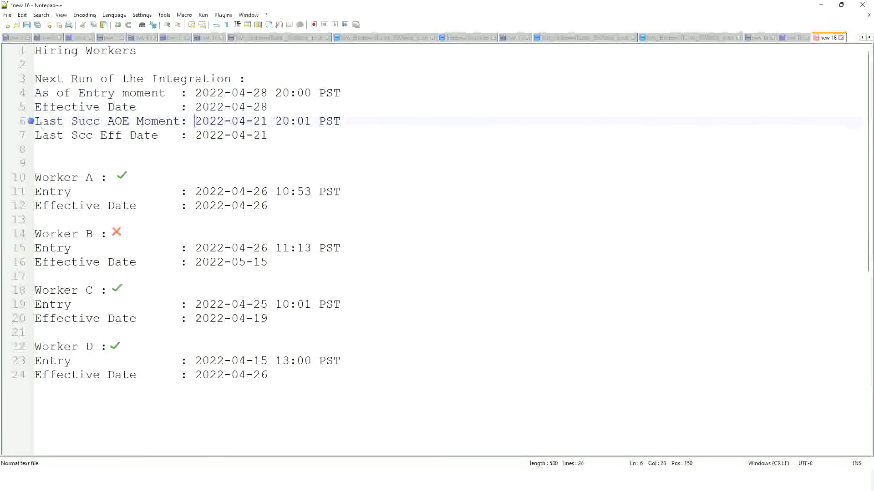
{"action": "left_click", "coordinate": [130, 135]}
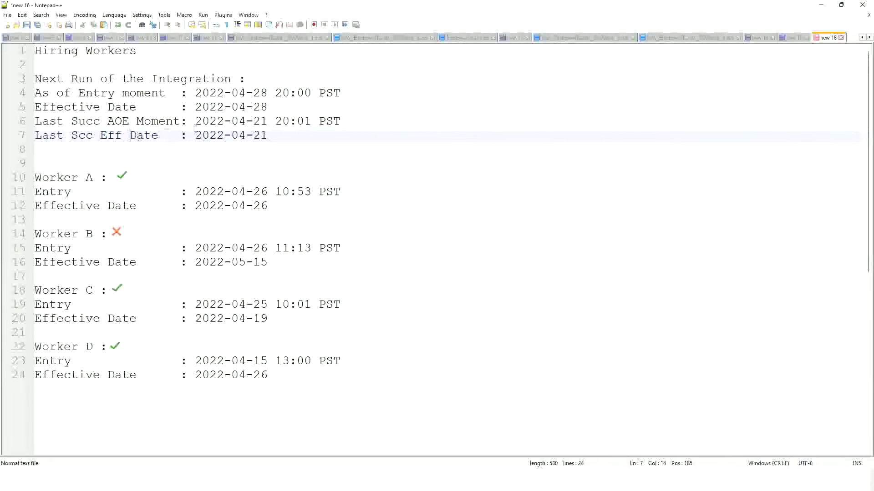
{"action": "key", "text": "Up"}
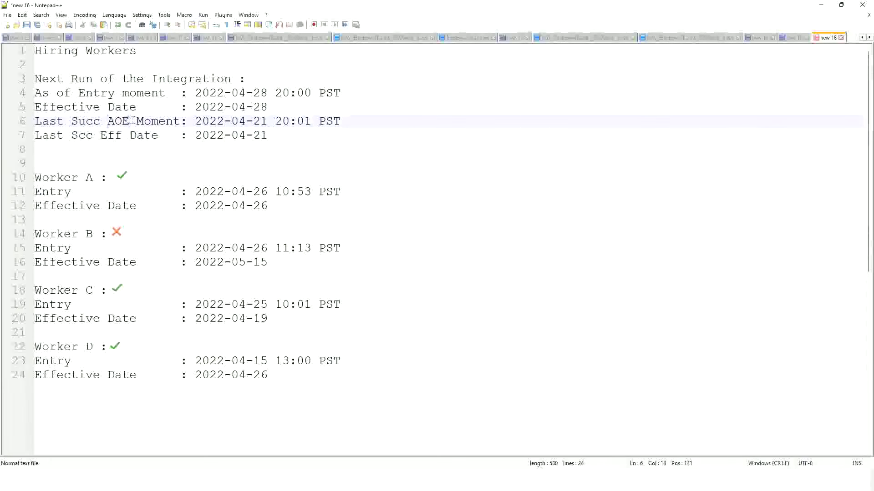
{"action": "left_click", "coordinate": [171, 121]}
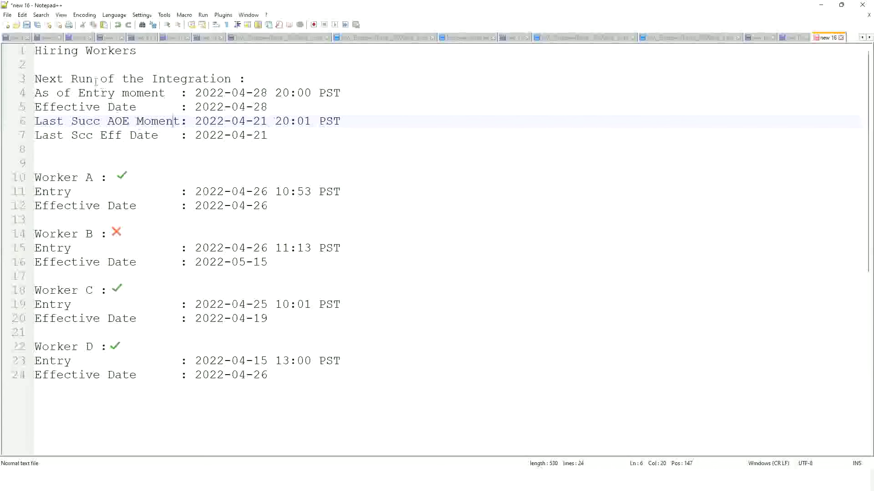
{"action": "left_click_drag", "start_coordinate": [42, 94], "coordinate": [96, 95]}
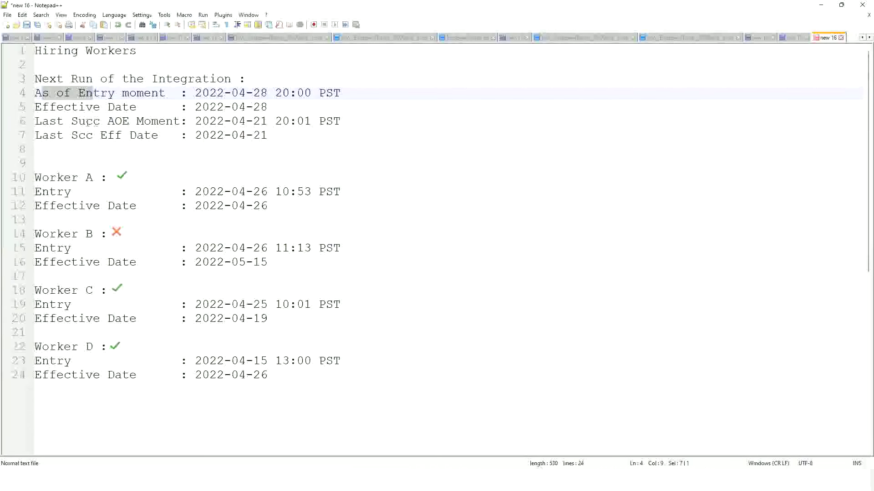
{"action": "left_click_drag", "start_coordinate": [36, 122], "coordinate": [181, 122]}
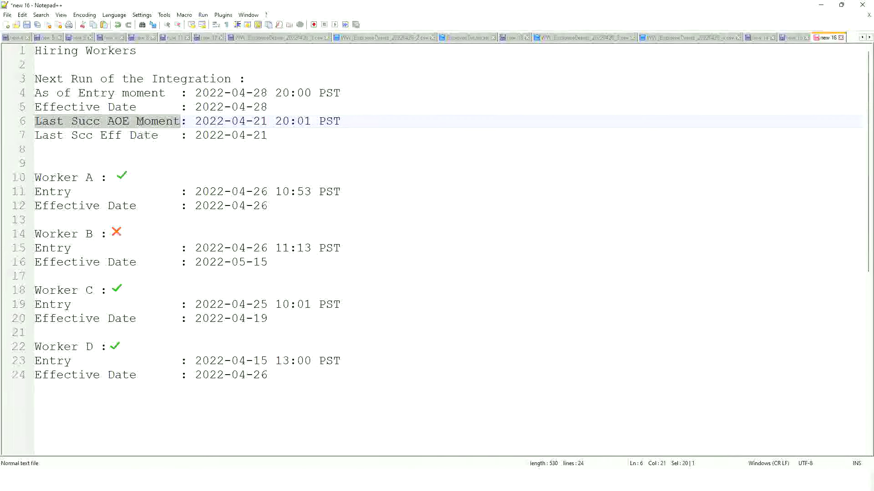
{"action": "left_click_drag", "start_coordinate": [101, 122], "coordinate": [161, 122]}
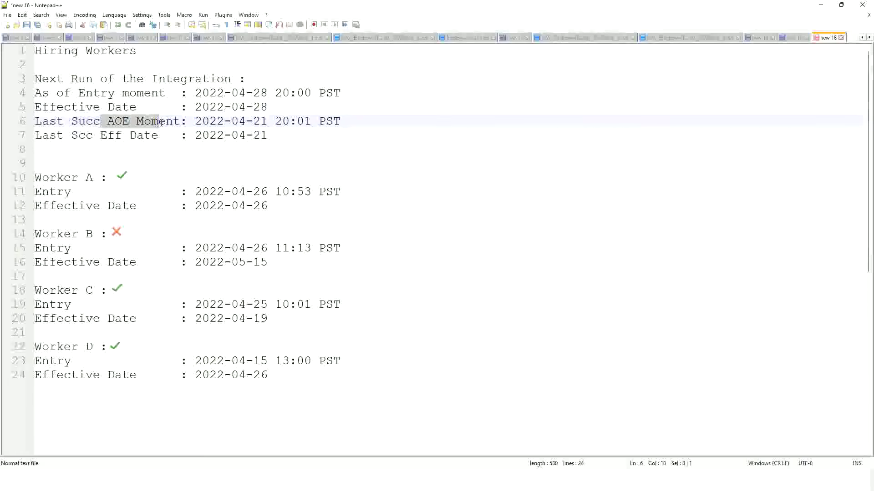
{"action": "left_click", "coordinate": [161, 122]}
{"action": "left_click", "coordinate": [118, 116]}
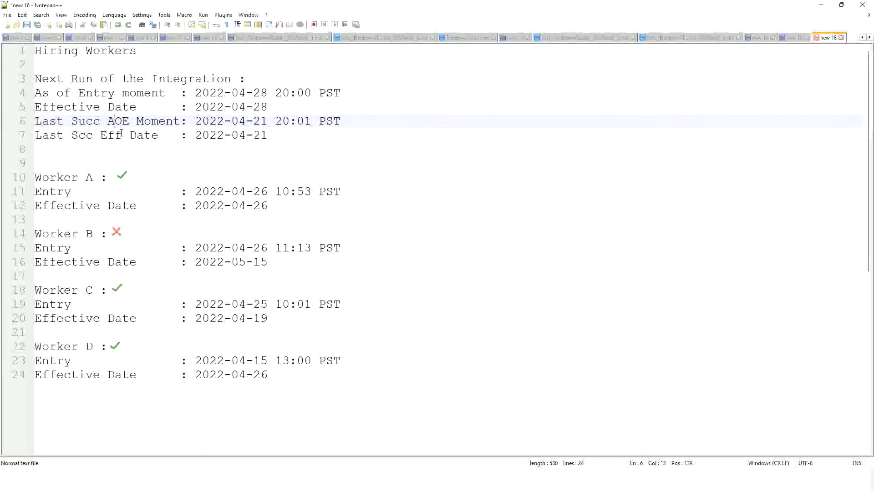
Select part of the 2022-04-21 date on line 6 and the PST time on line 4
{"action": "left_click_drag", "start_coordinate": [246, 121], "coordinate": [274, 121]}
{"action": "left_click", "coordinate": [307, 121]}
{"action": "left_click_drag", "start_coordinate": [224, 93], "coordinate": [283, 93]}
{"action": "left_click", "coordinate": [326, 93]}
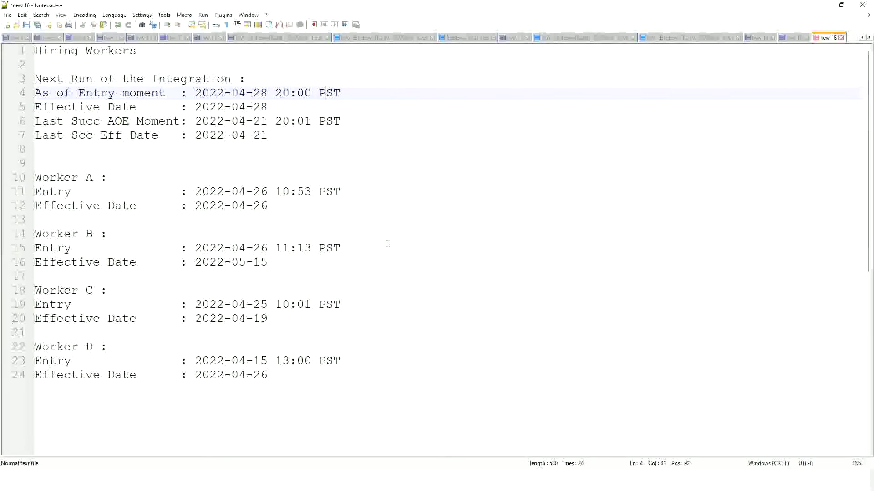
{"action": "left_click", "coordinate": [246, 192]}
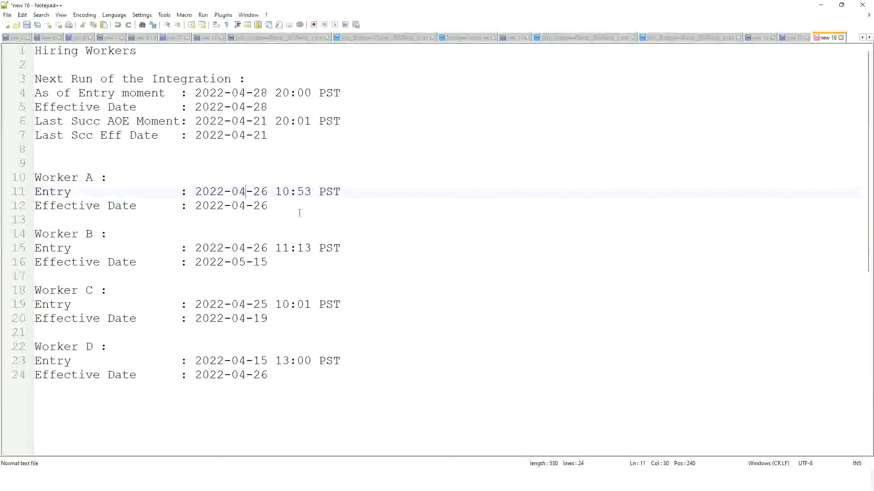
{"action": "left_click", "coordinate": [283, 248]}
{"action": "left_click", "coordinate": [269, 263]}
{"action": "left_click", "coordinate": [268, 318]}
{"action": "left_click", "coordinate": [274, 374]}
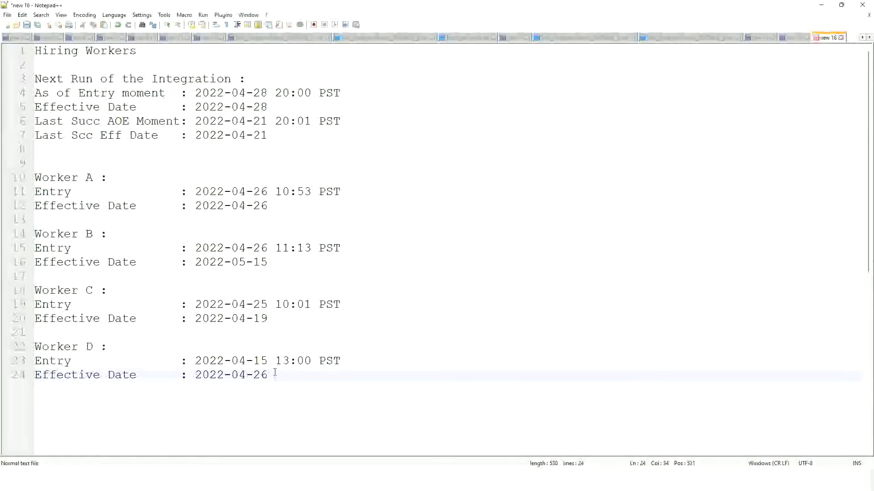
{"action": "left_click_drag", "start_coordinate": [107, 347], "coordinate": [34, 347]}
{"action": "left_click", "coordinate": [101, 347]}
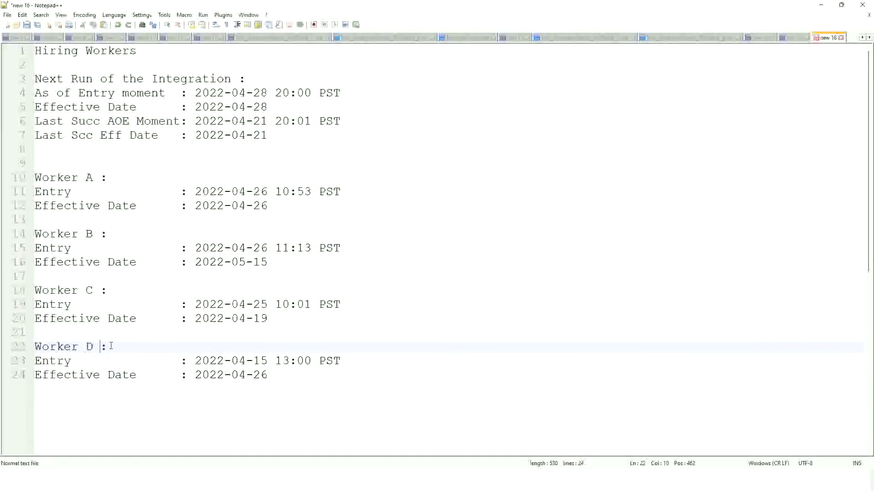
{"action": "left_click_drag", "start_coordinate": [111, 347], "coordinate": [35, 346]}
{"action": "left_click", "coordinate": [121, 351]}
{"action": "key", "text": "shift+Home"}
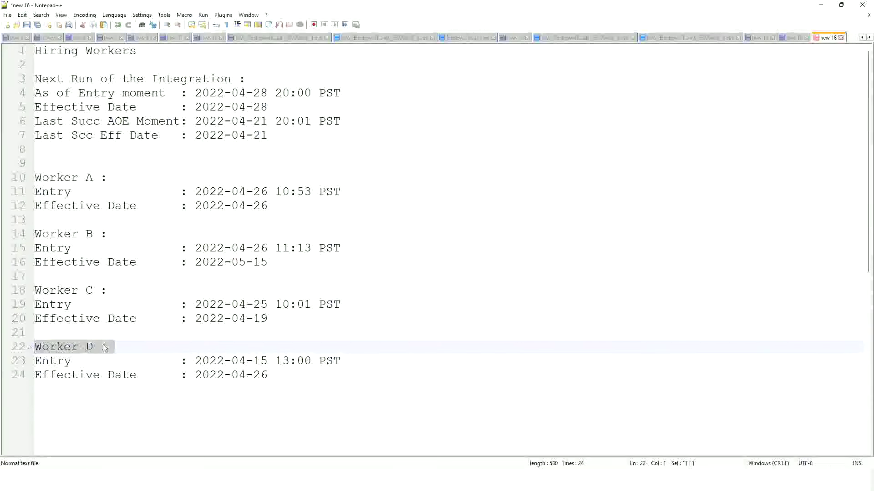
{"action": "left_click", "coordinate": [116, 347]}
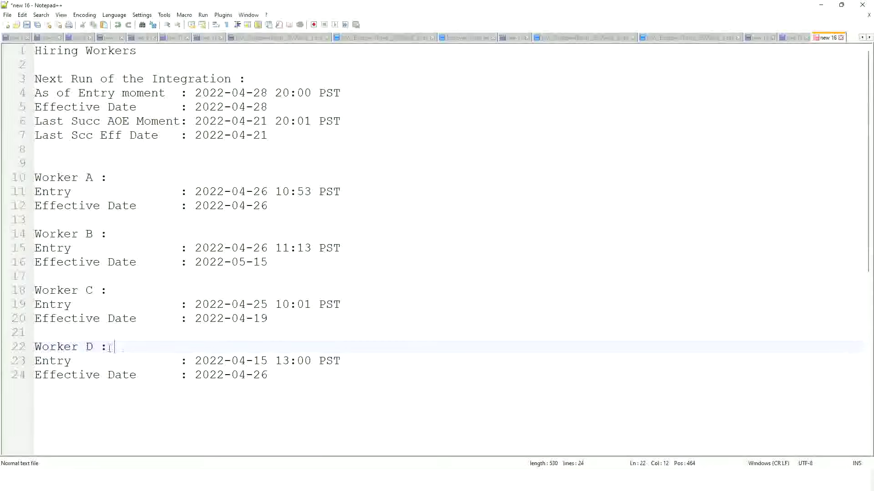
{"action": "key", "text": "shift+Home"}
{"action": "left_click", "coordinate": [120, 347]}
Replace the title 'Hiring Workers' with 'Contact Change' and remove the stray dash
{"action": "left_click", "coordinate": [64, 52]}
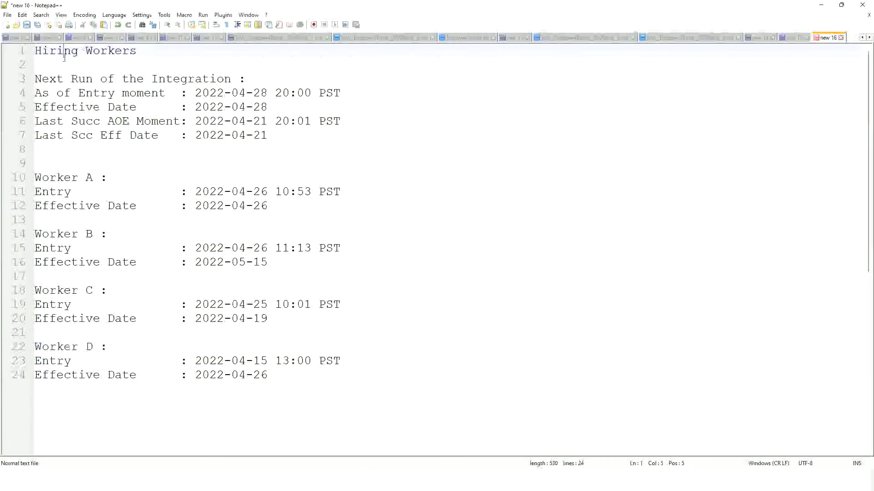
{"action": "double_click", "coordinate": [56, 54]}
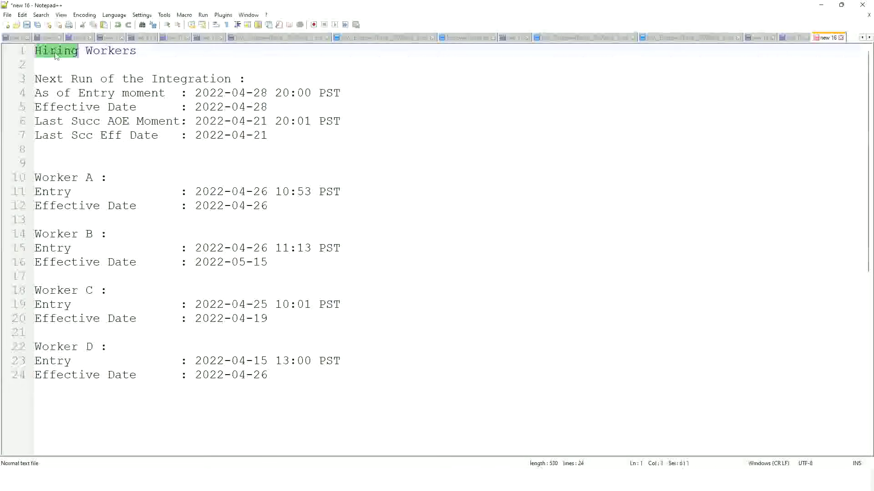
{"action": "type", "text": "Contact Chan"}
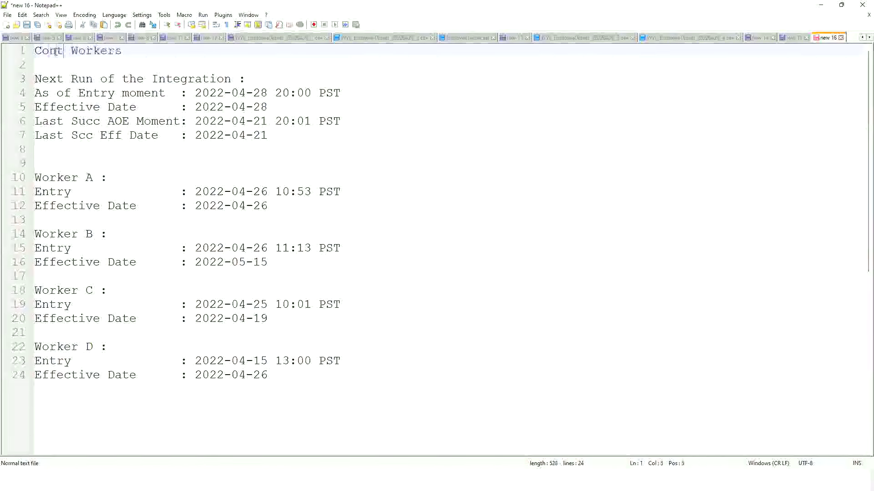
{"action": "type", "text": "ge"}
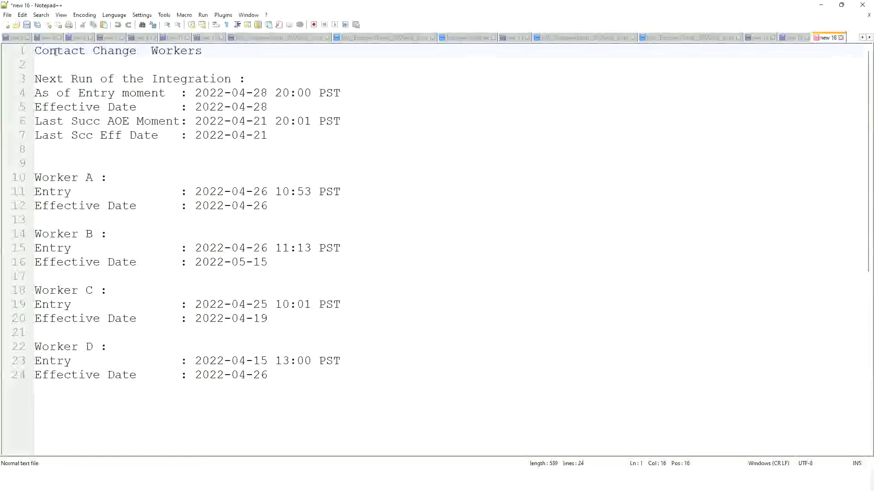
{"action": "key", "text": "Delete"}
{"action": "key", "text": "Delete"}
{"action": "key", "text": "Delete"}
{"action": "key", "text": "Delete"}
{"action": "key", "text": "Delete"}
{"action": "key", "text": "Delete"}
{"action": "key", "text": "Delete"}
{"action": "key", "text": "Delete"}
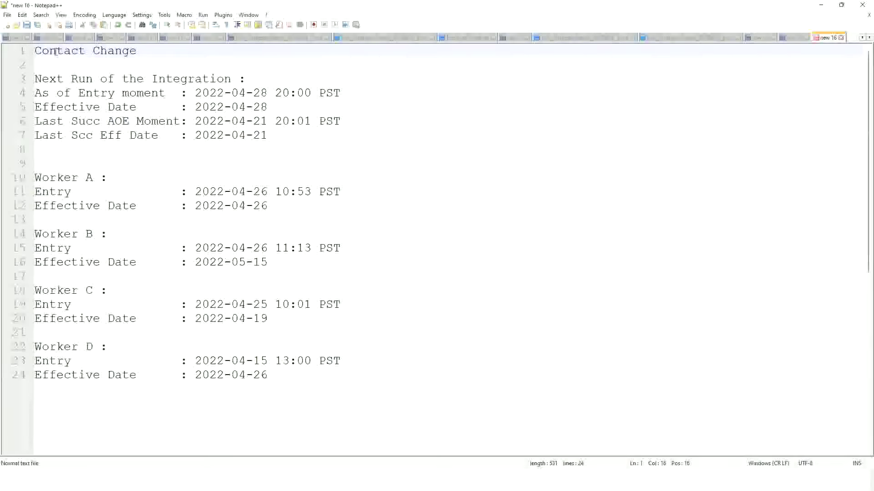
{"action": "type", "text": "-"}
{"action": "key", "text": "BackSpace"}
{"action": "key", "text": "BackSpace"}
{"action": "key", "text": "BackSpace"}
{"action": "key", "text": "BackSpace"}
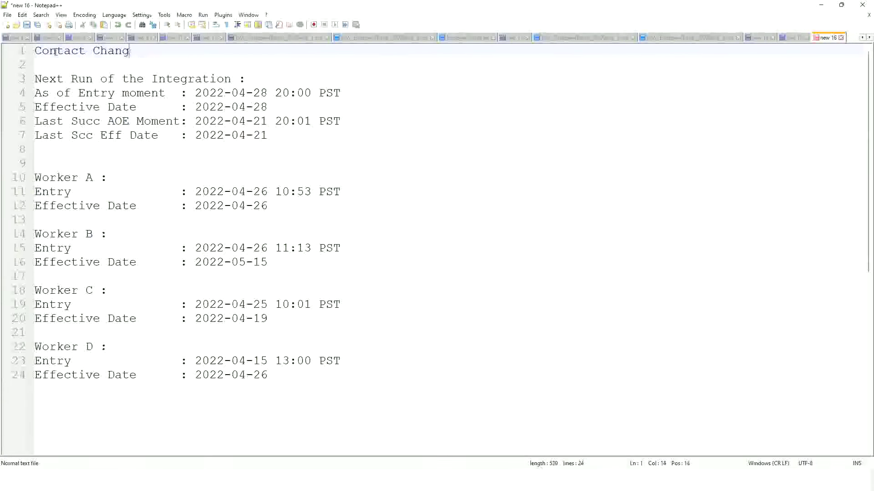
{"action": "type", "text": "e"}
Select and inspect Worker D's entry date 2022-04-15 and effective date
{"action": "left_click", "coordinate": [67, 348]}
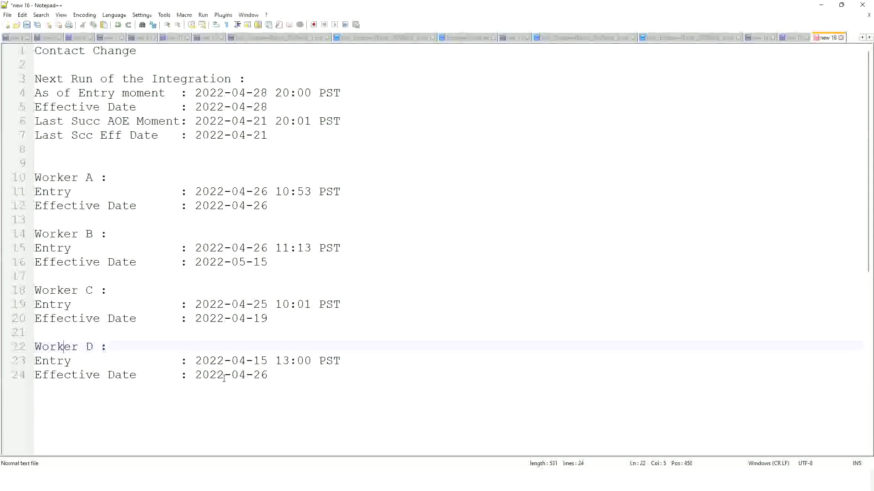
{"action": "left_click", "coordinate": [245, 362]}
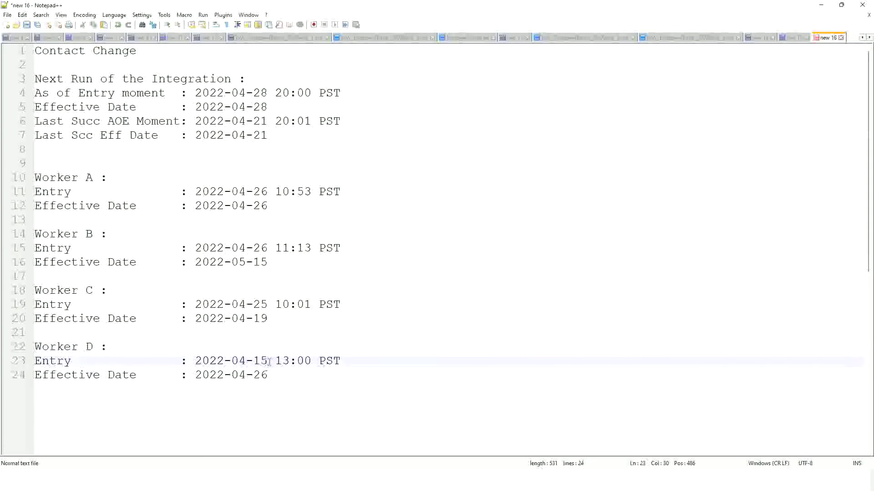
{"action": "left_click_drag", "start_coordinate": [268, 362], "coordinate": [195, 362]}
{"action": "left_click_drag", "start_coordinate": [268, 376], "coordinate": [192, 375]}
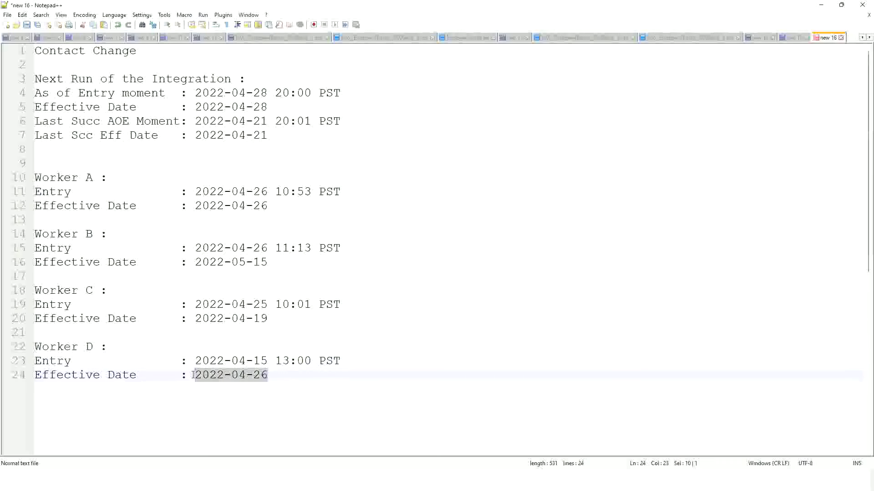
{"action": "left_click", "coordinate": [218, 362]}
{"action": "left_click", "coordinate": [224, 361]}
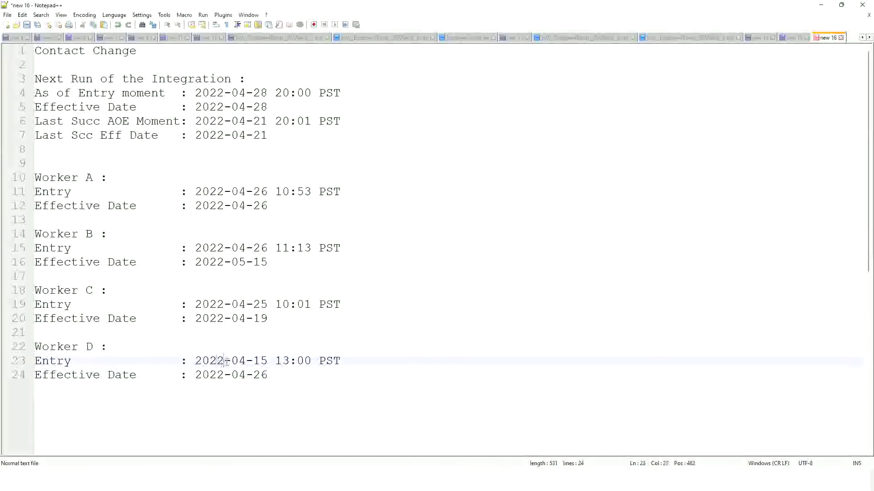
{"action": "left_click", "coordinate": [253, 362]}
Paste three new lines after Worker D's effective date 2022-04-26
{"action": "left_click", "coordinate": [260, 374]}
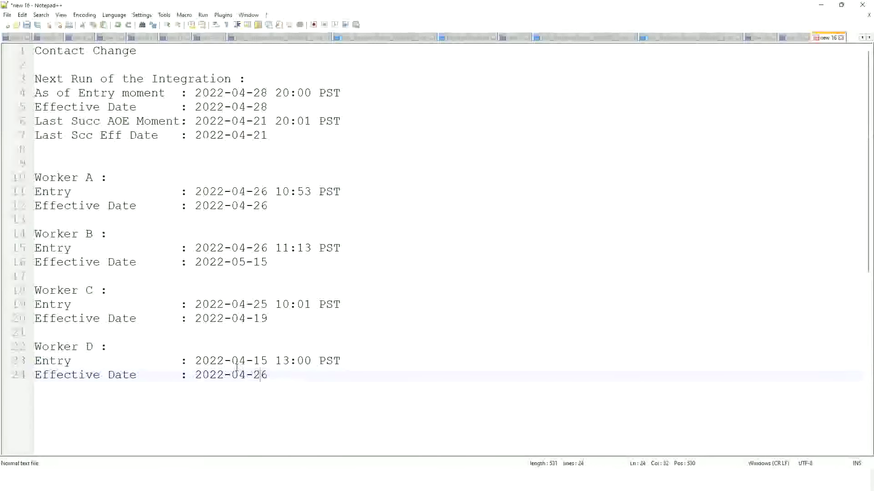
{"action": "left_click", "coordinate": [202, 361]}
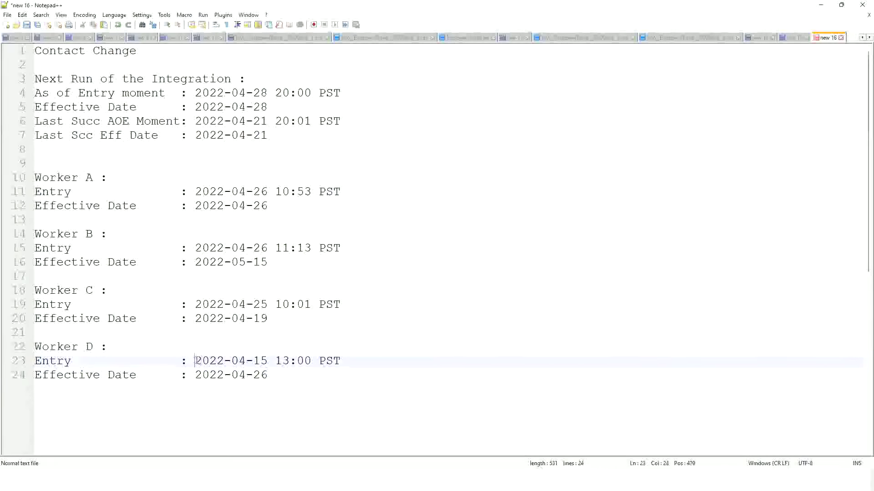
{"action": "double_click", "coordinate": [202, 360]}
{"action": "left_click", "coordinate": [253, 361]}
{"action": "left_click", "coordinate": [261, 375]}
{"action": "left_click", "coordinate": [268, 378]}
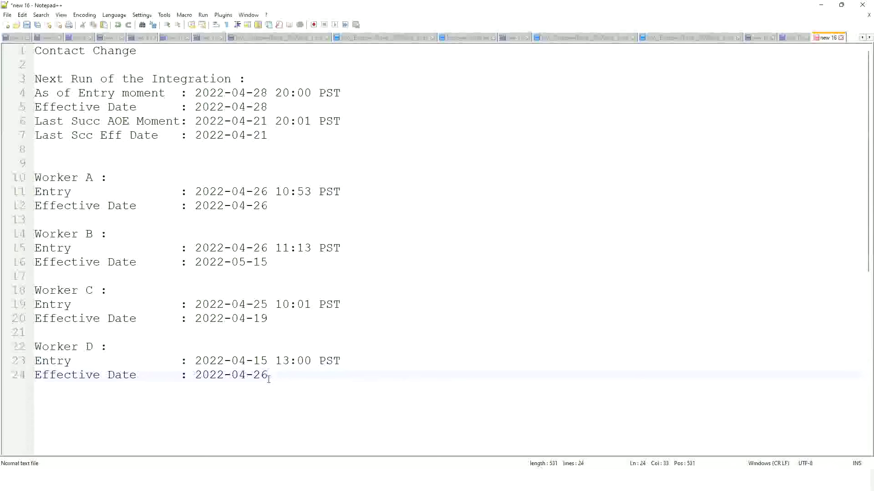
{"action": "key", "text": "ctrl+v"}
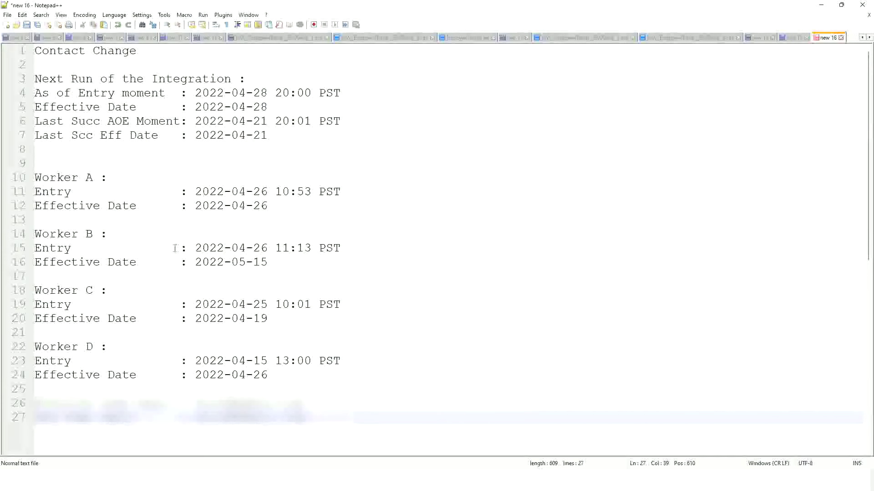
Add a green check mark after the 'Worker D :' heading on line 22
{"action": "left_click_drag", "start_coordinate": [146, 51], "coordinate": [35, 50]}
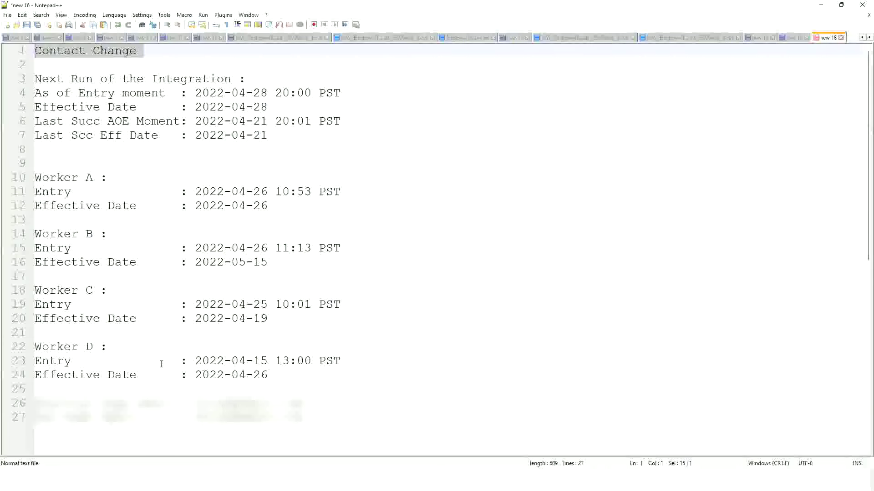
{"action": "left_click", "coordinate": [217, 361]}
{"action": "left_click", "coordinate": [225, 375]}
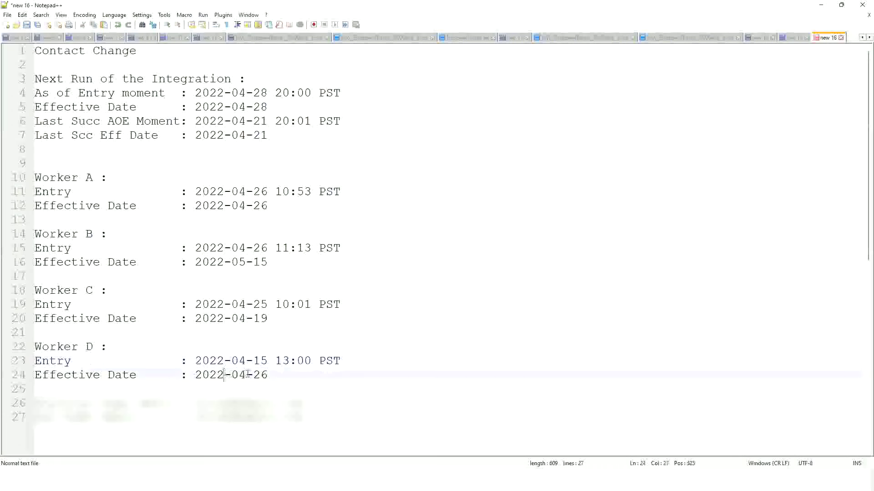
{"action": "left_click", "coordinate": [116, 346]}
{"action": "left_click", "coordinate": [117, 346]}
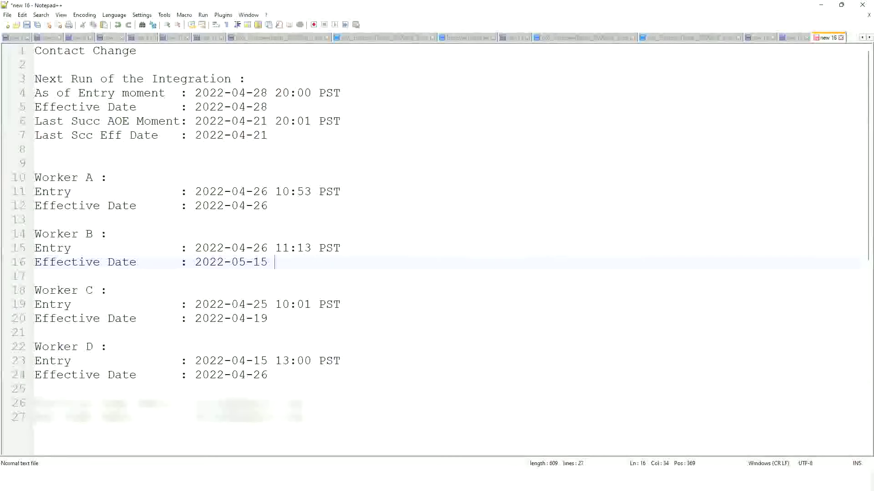
Insert a red ✗ after 'Worker D :' on line 22
{"action": "left_click", "coordinate": [117, 347]}
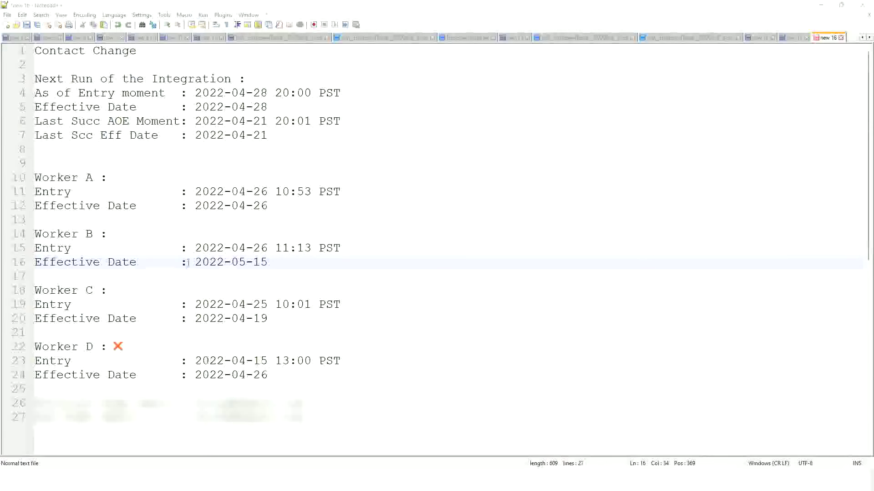
{"action": "left_click", "coordinate": [74, 91]}
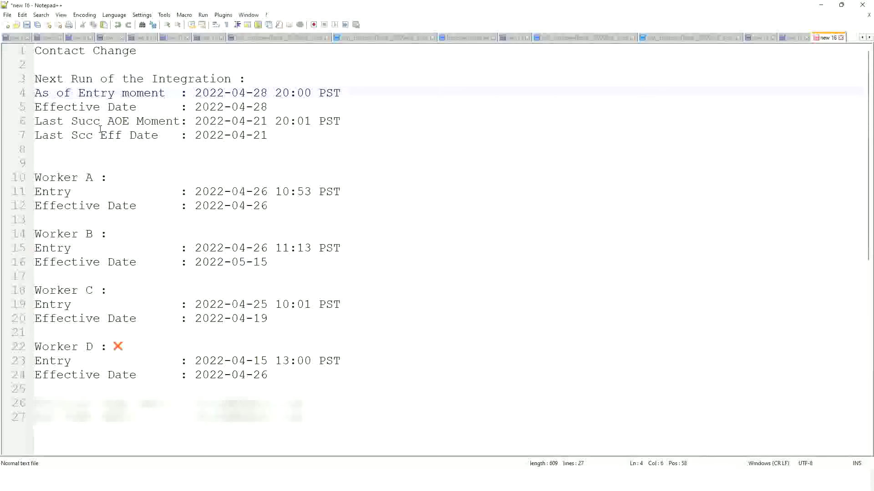
{"action": "left_click", "coordinate": [88, 94]}
{"action": "left_click", "coordinate": [87, 107]}
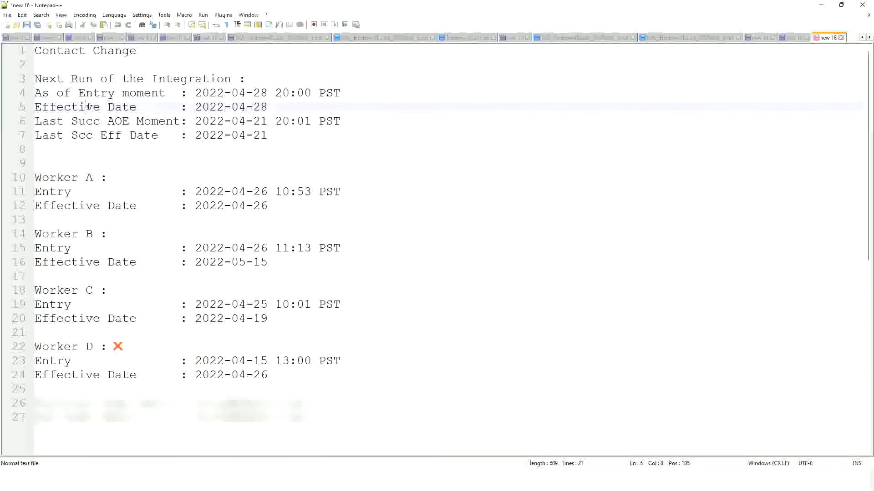